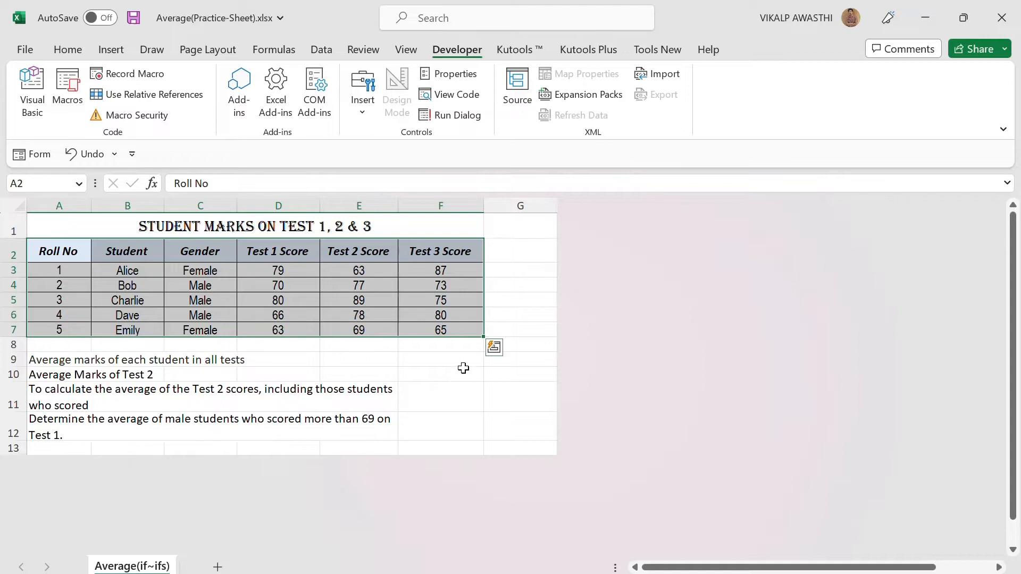
Review the four average questions listed below the marks table in A9 to A12
{"action": "left_click", "coordinate": [454, 363]}
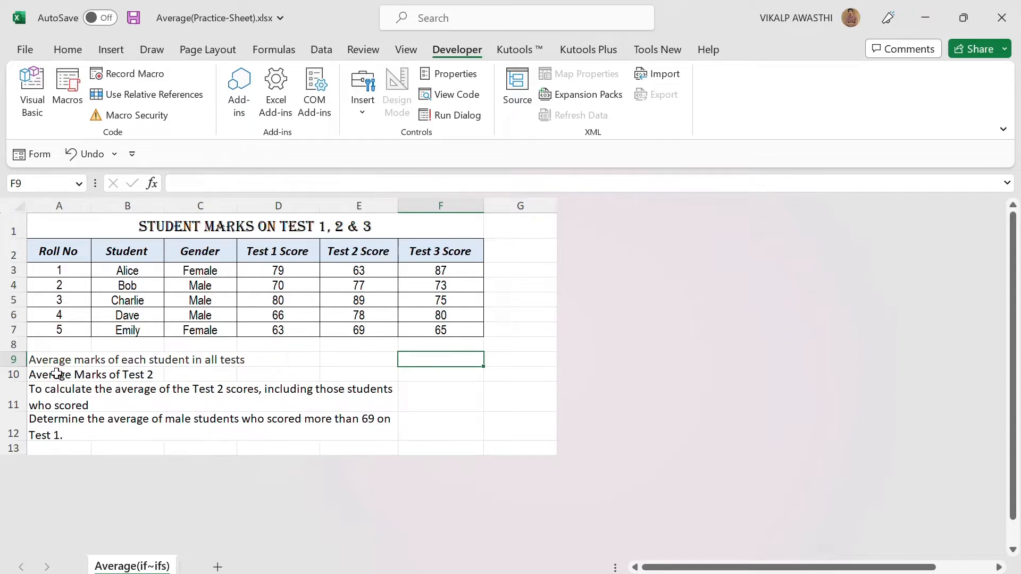
{"action": "left_click", "coordinate": [40, 359]}
{"action": "left_click", "coordinate": [39, 374]}
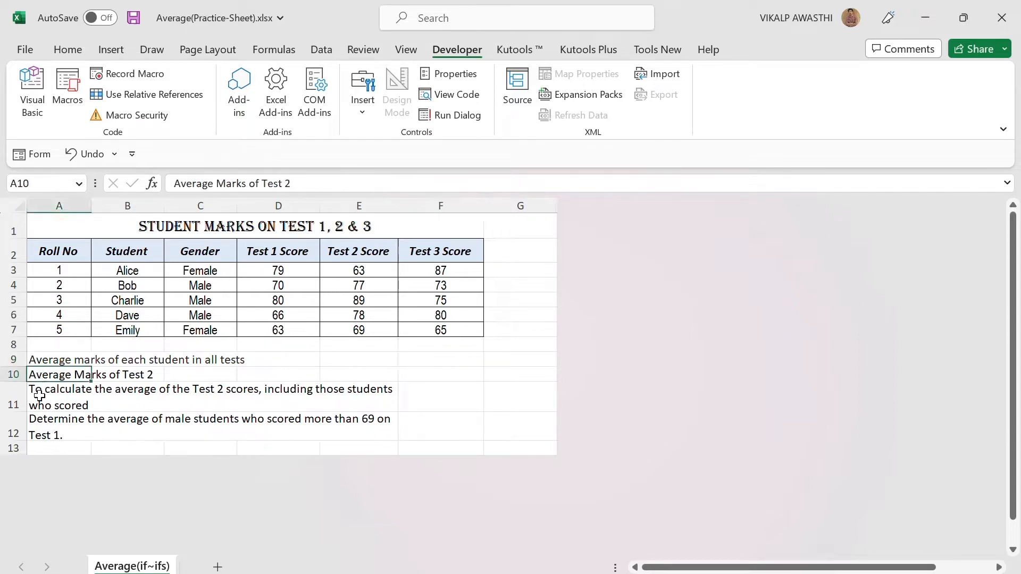
{"action": "left_click", "coordinate": [40, 397]}
{"action": "left_click", "coordinate": [41, 428]}
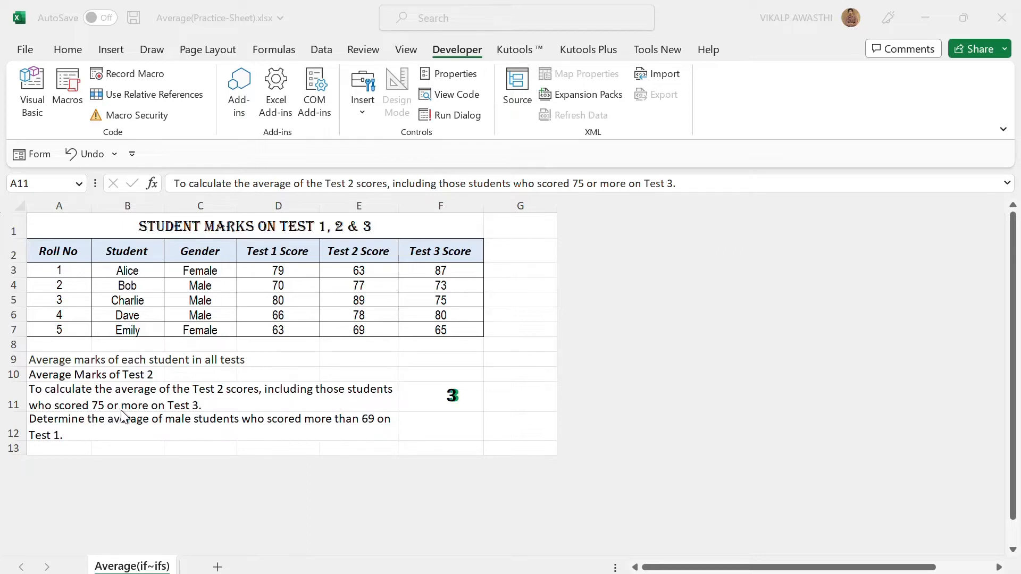
{"action": "left_click", "coordinate": [201, 403]}
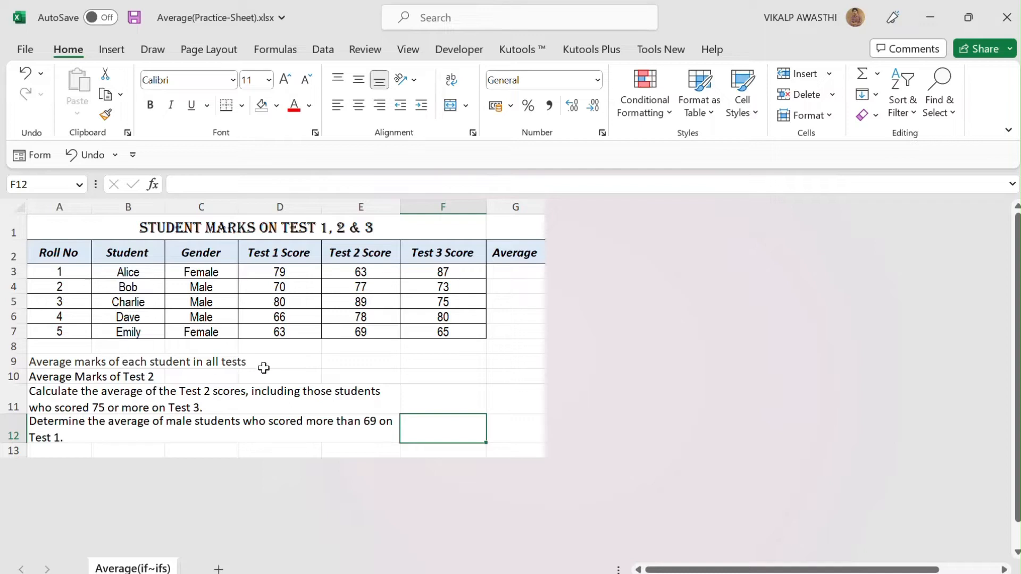
Calculate each student's average across the three tests with =AVERAGE(D3:F3) in G3, filled down to G7
{"action": "left_click", "coordinate": [521, 268]}
{"action": "key", "text": "ctrl+z"}
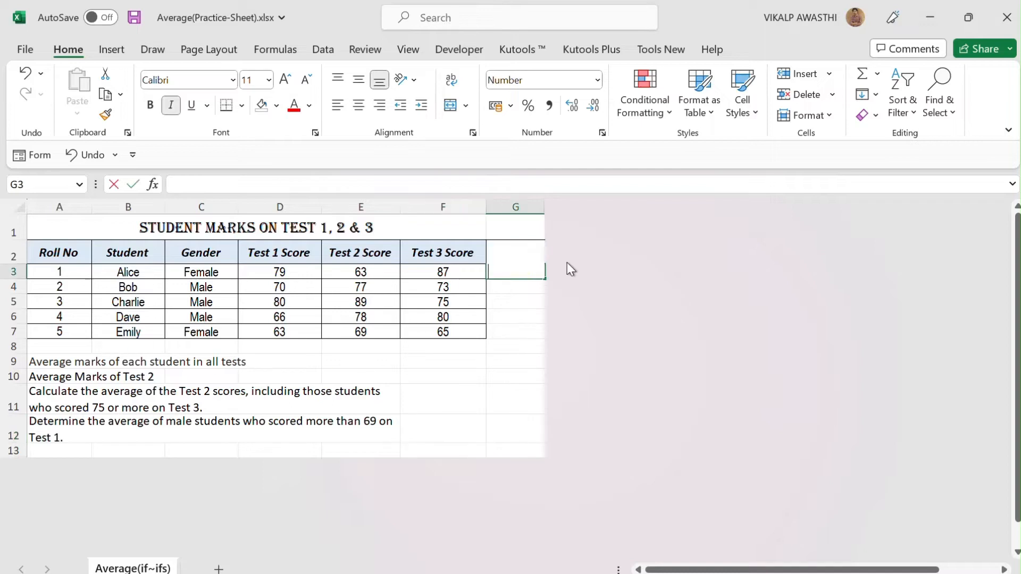
{"action": "type", "text": "=average"}
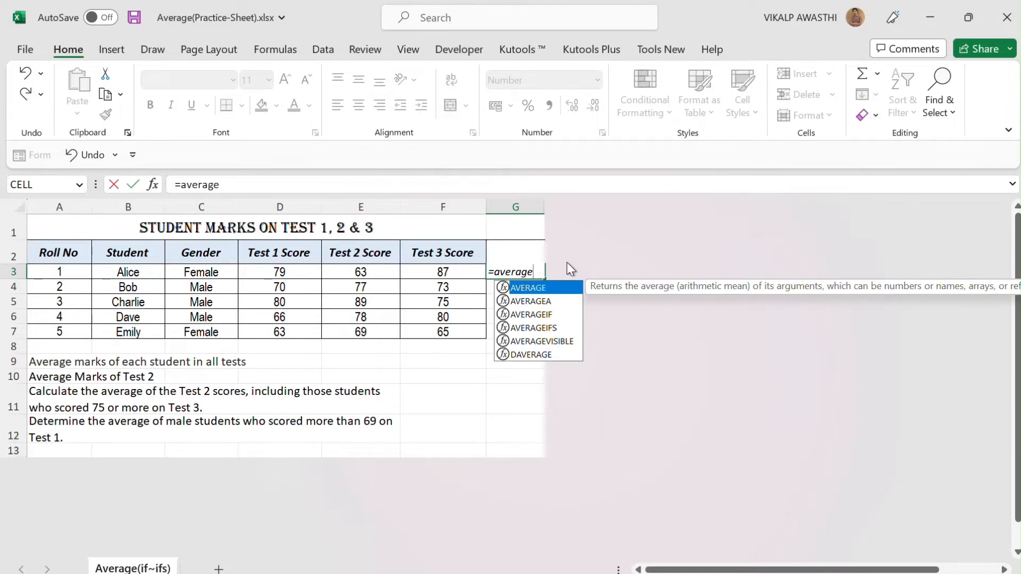
{"action": "key", "text": "Tab"}
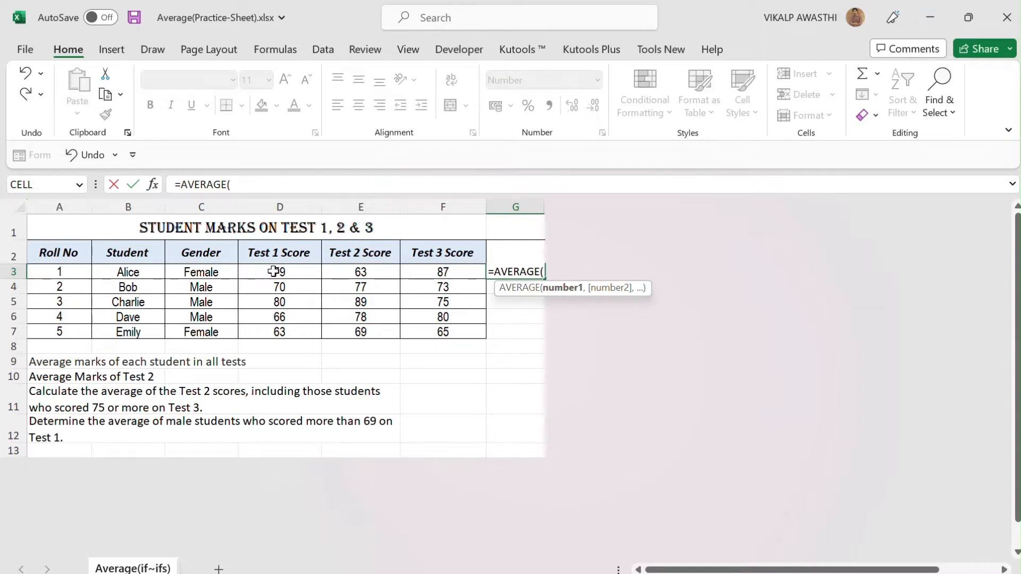
{"action": "left_click_drag", "start_coordinate": [273, 272], "coordinate": [438, 271]}
{"action": "type", "text": ")"}
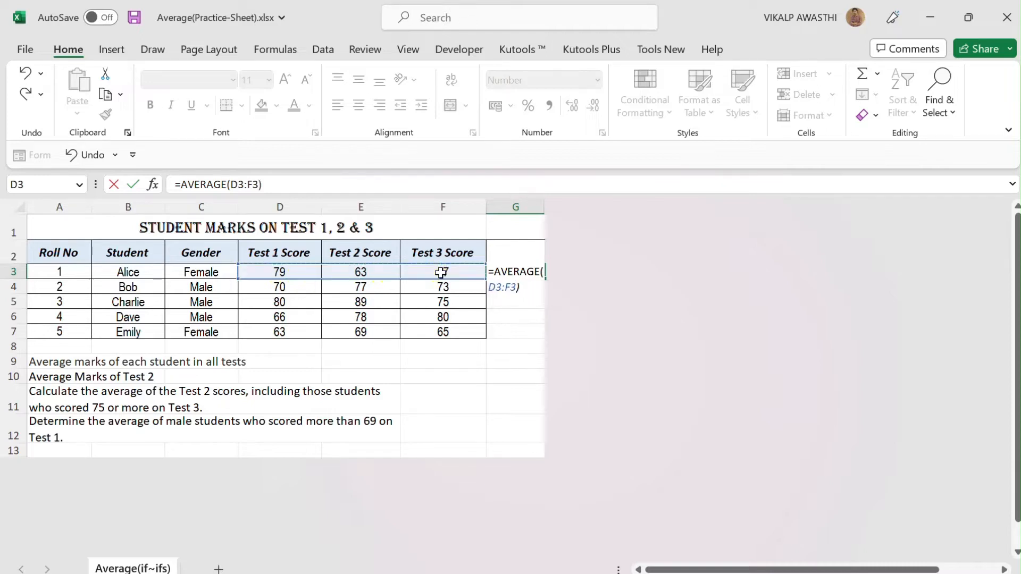
{"action": "key", "text": "Return"}
{"action": "left_click", "coordinate": [522, 270]}
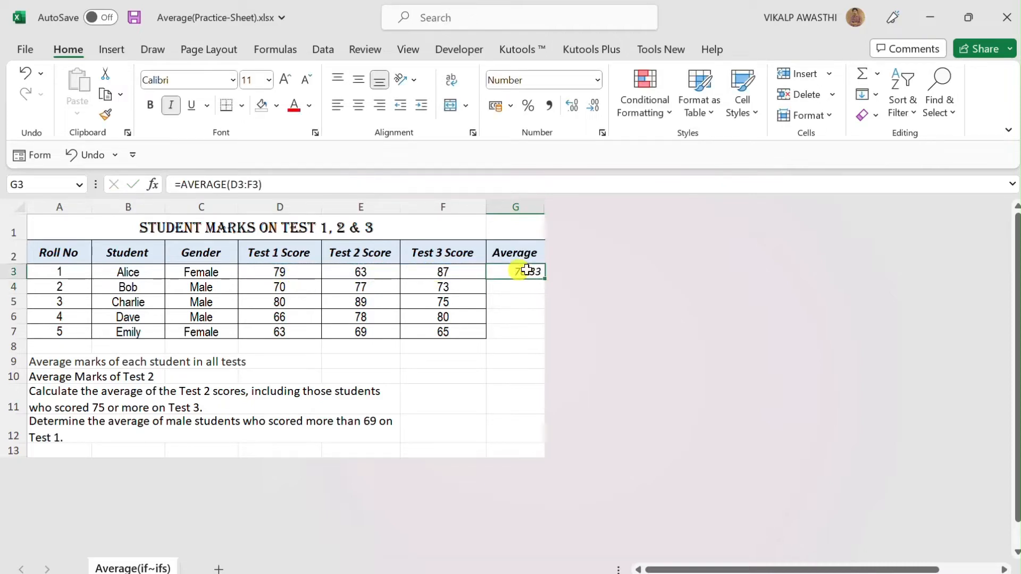
{"action": "left_click_drag", "start_coordinate": [542, 280], "coordinate": [541, 336]}
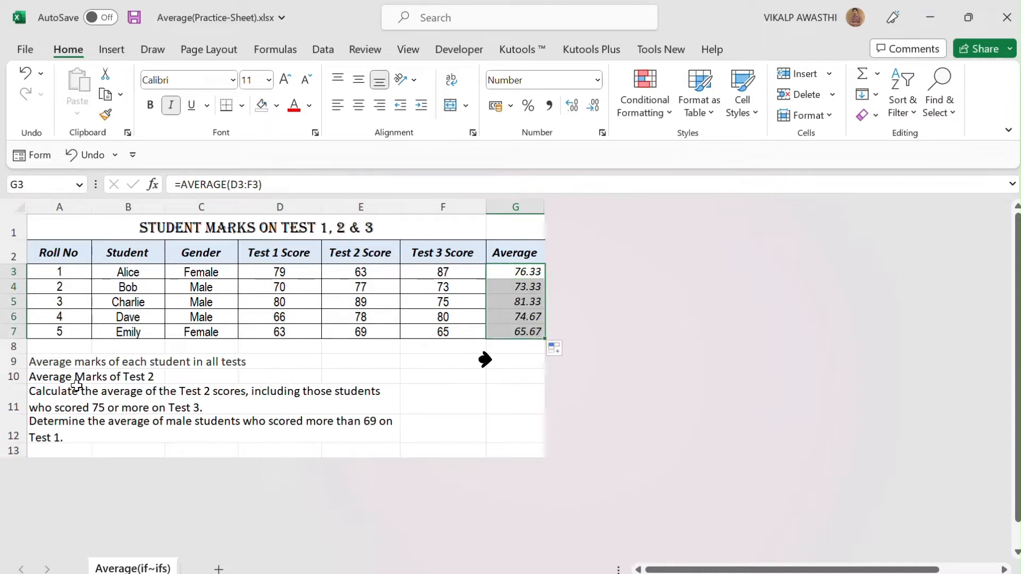
Calculate the average Test 2 mark in F10 with =AVERAGE(E3:E7)
{"action": "left_click", "coordinate": [450, 377]}
{"action": "type", "text": "="}
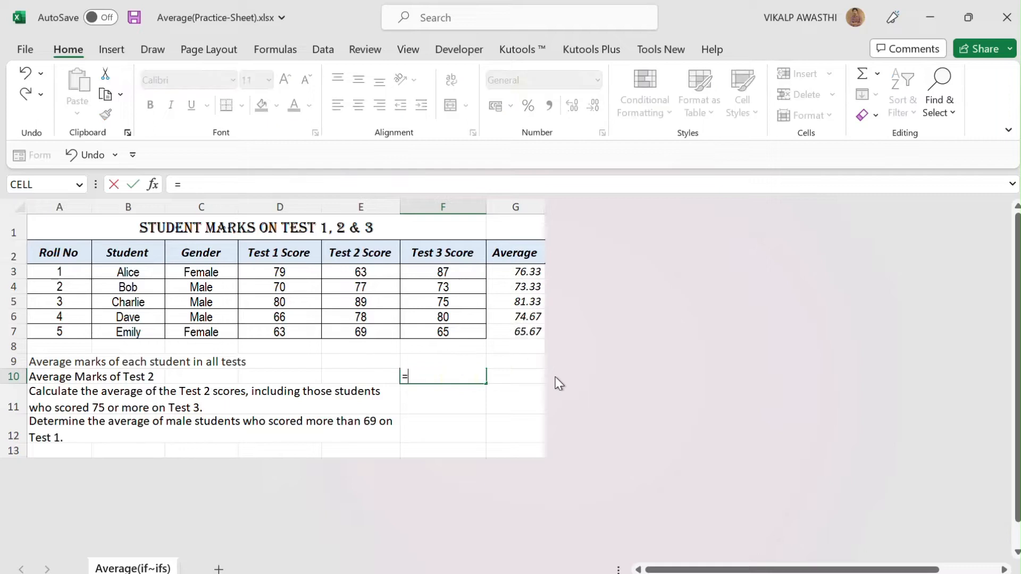
{"action": "type", "text": "average"}
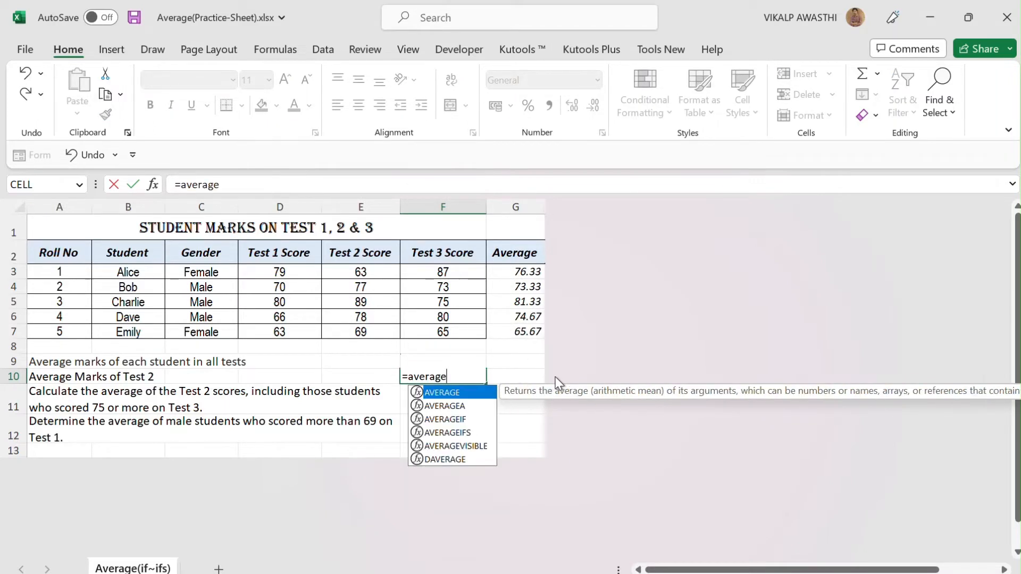
{"action": "key", "text": "Tab"}
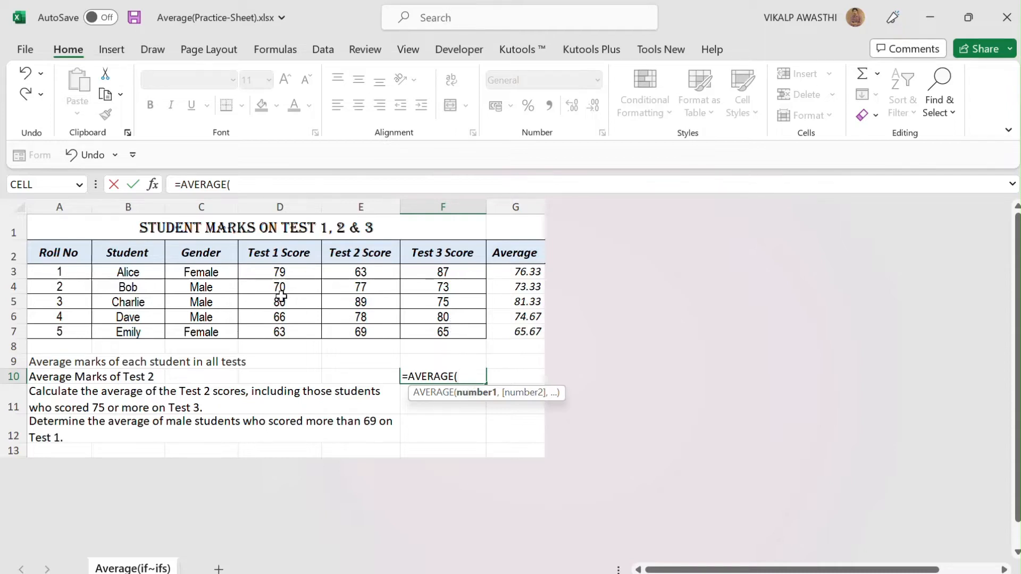
{"action": "left_click_drag", "start_coordinate": [339, 271], "coordinate": [358, 330]}
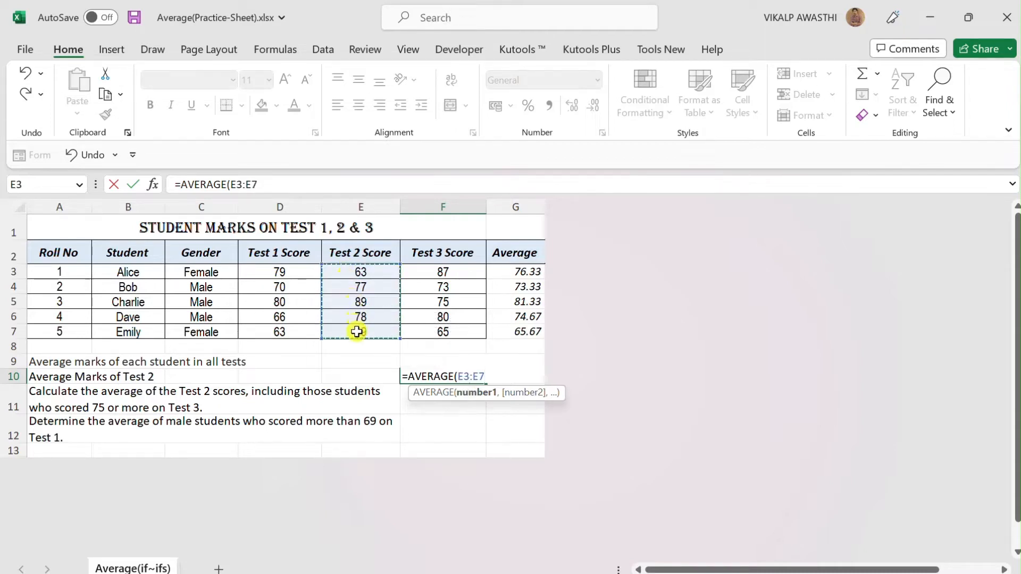
{"action": "type", "text": ")"}
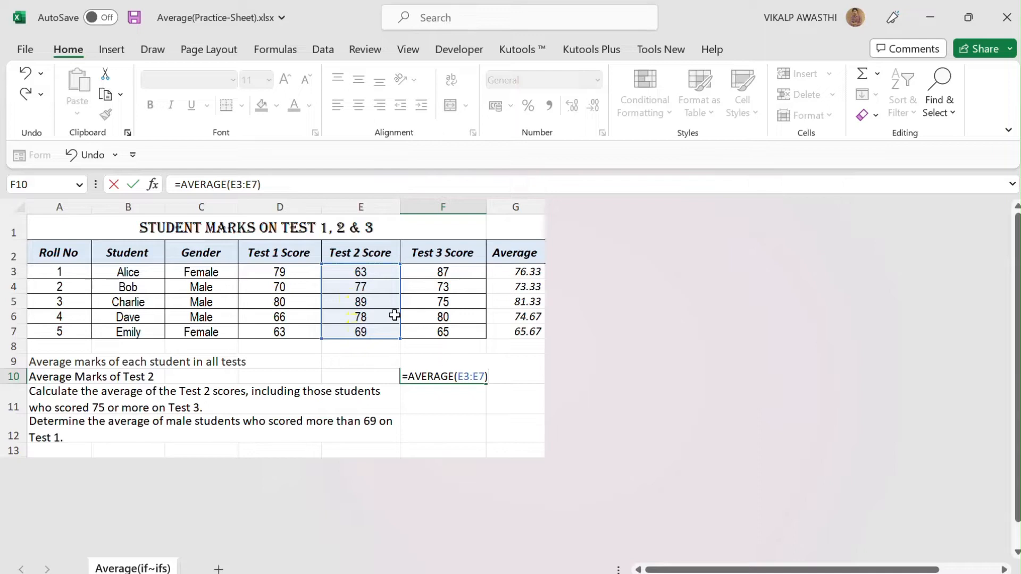
{"action": "key", "text": "Return"}
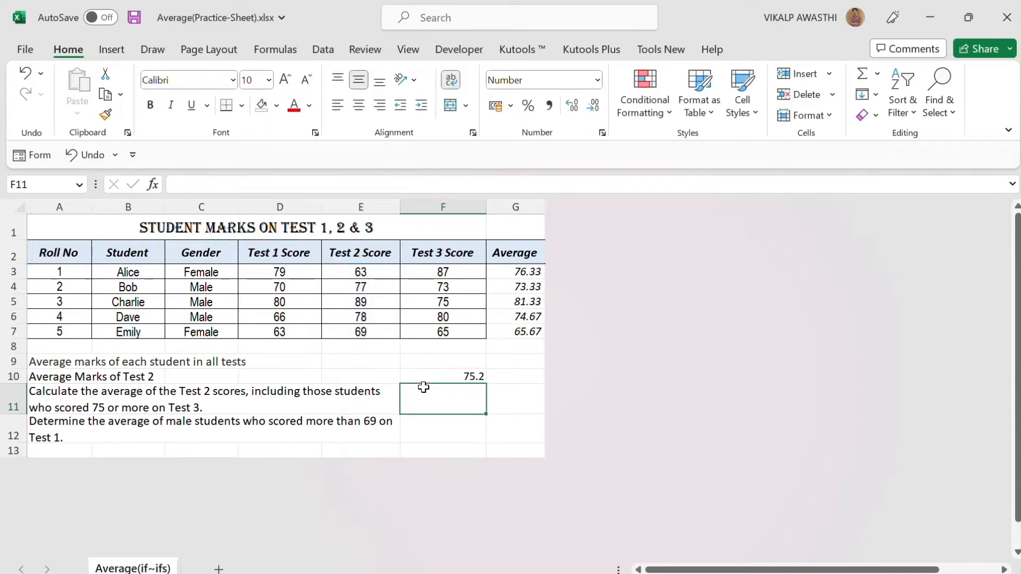
{"action": "left_click", "coordinate": [452, 377]}
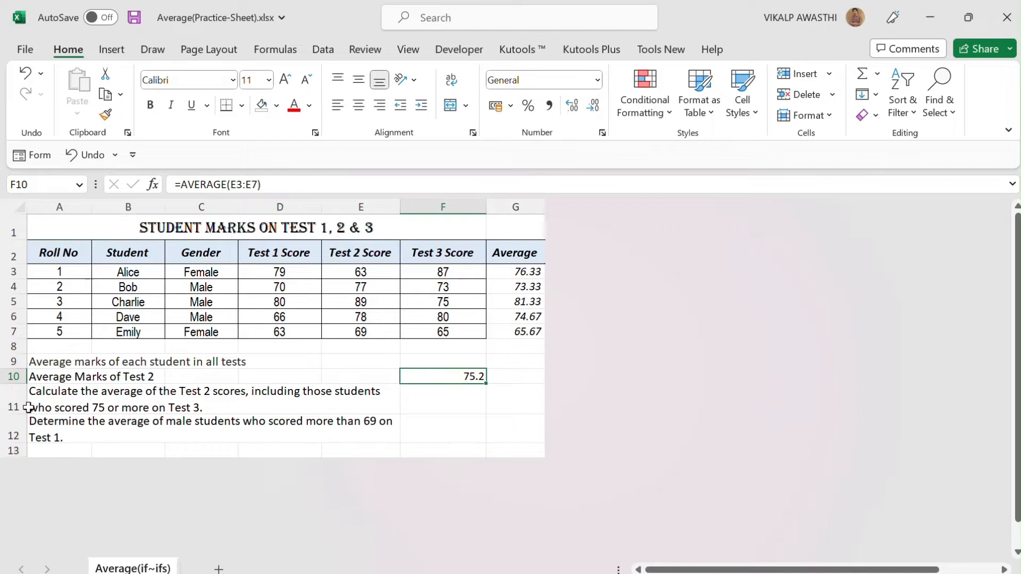
Begin an AVERAGEIF formula in F11 with the Test 3 scores F3:F7 as the criteria range
{"action": "left_click", "coordinate": [423, 400]}
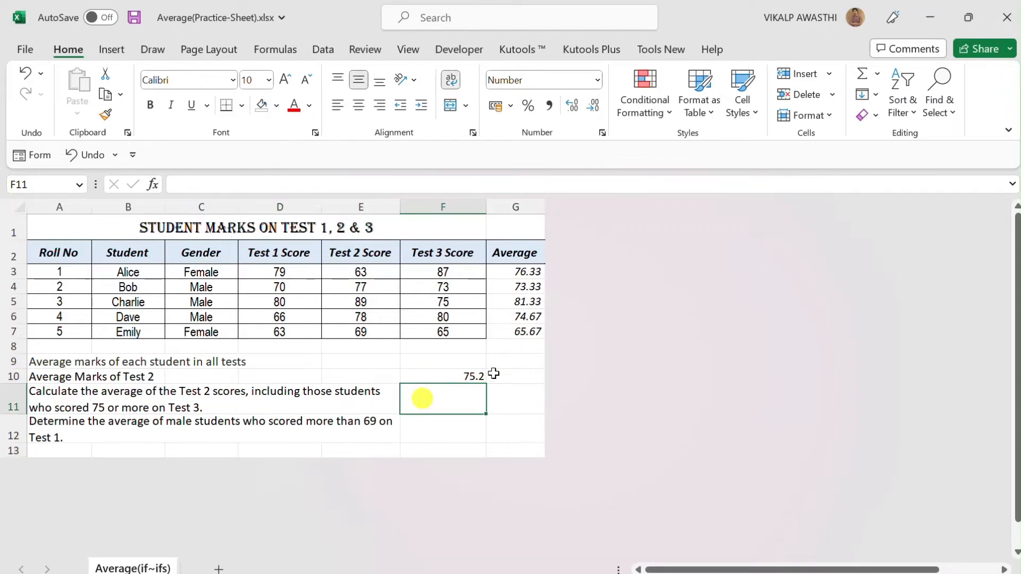
{"action": "type", "text": "="}
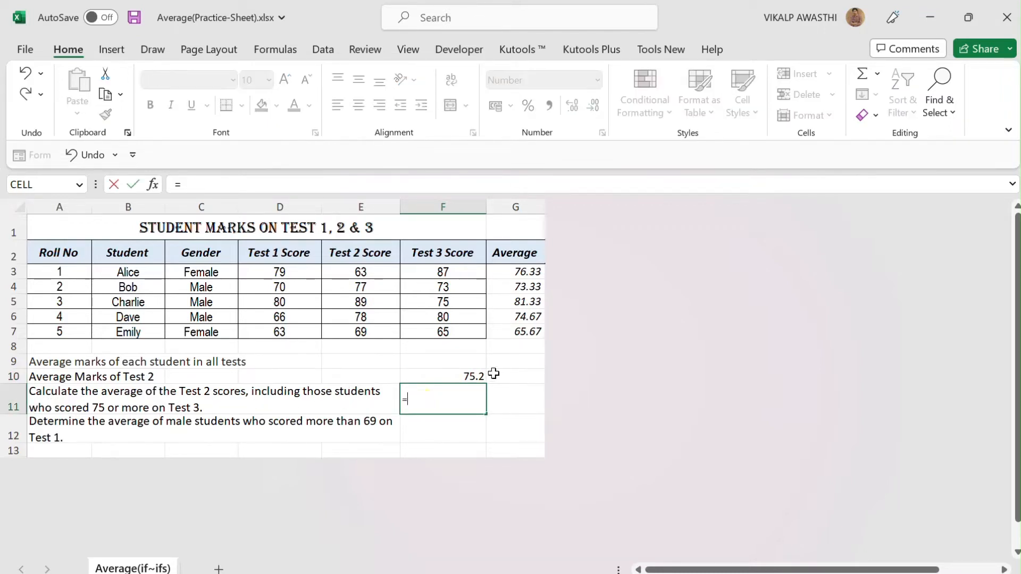
{"action": "type", "text": "average"}
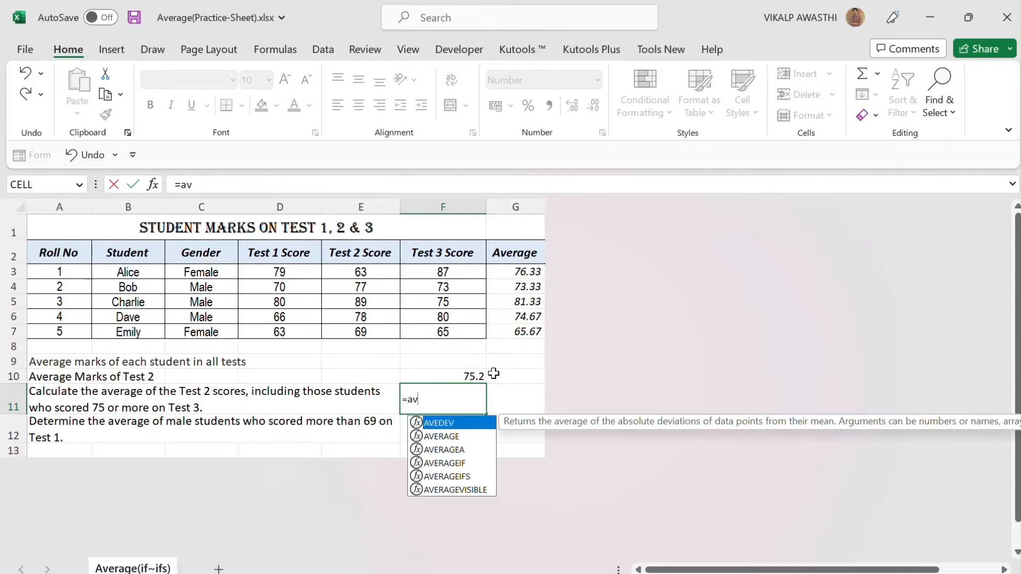
{"action": "key", "text": "Down"}
{"action": "key", "text": "Down"}
{"action": "key", "text": "Tab"}
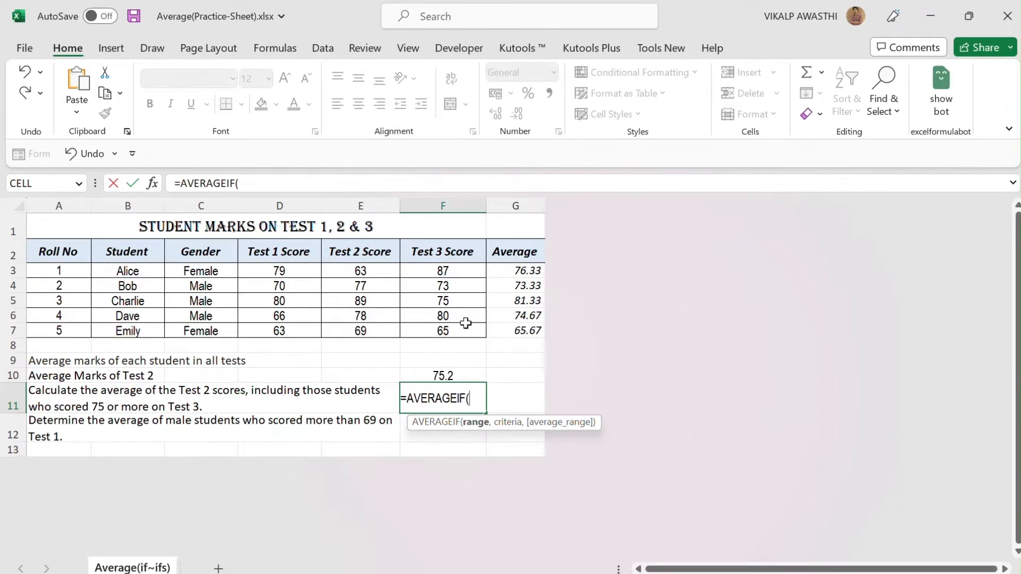
{"action": "left_click_drag", "start_coordinate": [418, 270], "coordinate": [427, 325]}
{"action": "type", "text": ",\">="}
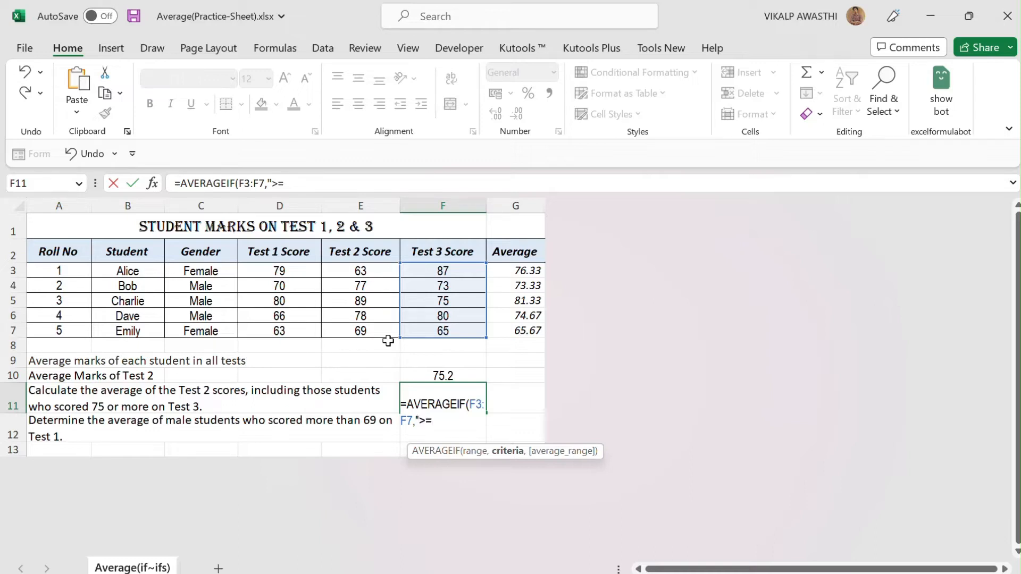
Complete the AVERAGEIF formula in F11 with the criterion ">=75" and the Test 2 scores E3:E7 as average range
{"action": "type", "text": "75"}
{"action": "type", "text": ","}
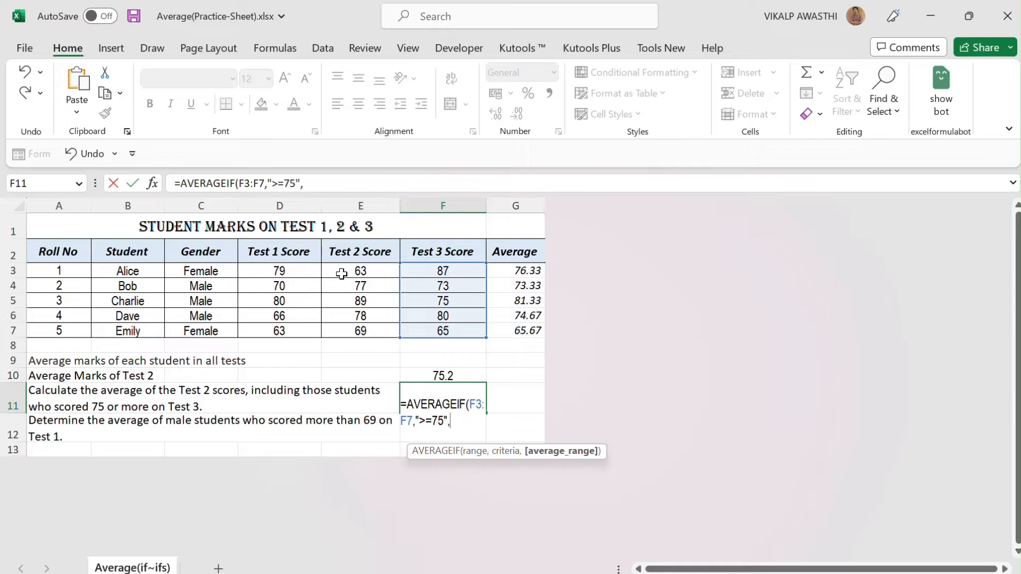
{"action": "left_click_drag", "start_coordinate": [339, 272], "coordinate": [338, 323]}
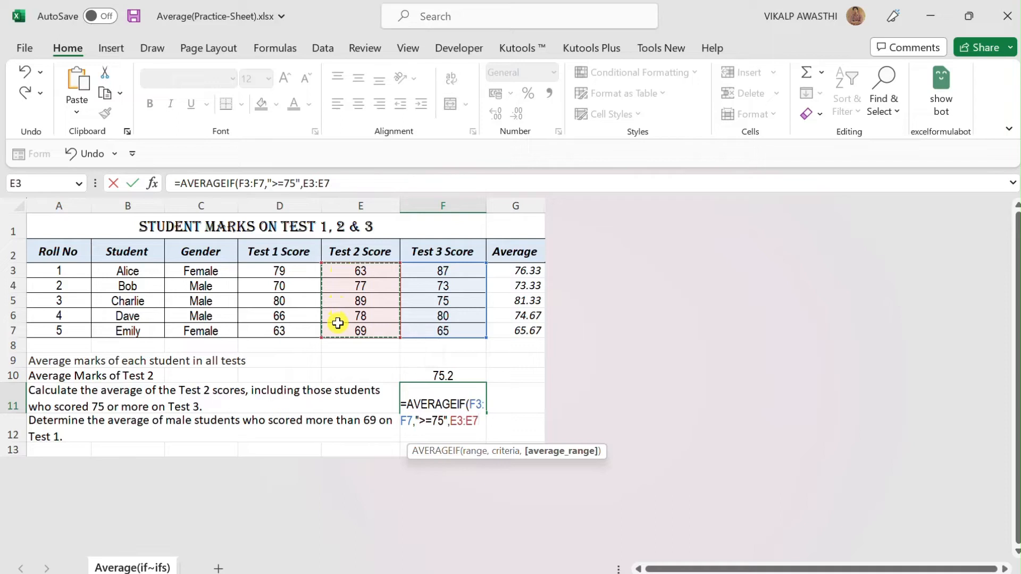
{"action": "type", "text": ")"}
{"action": "key", "text": "Return"}
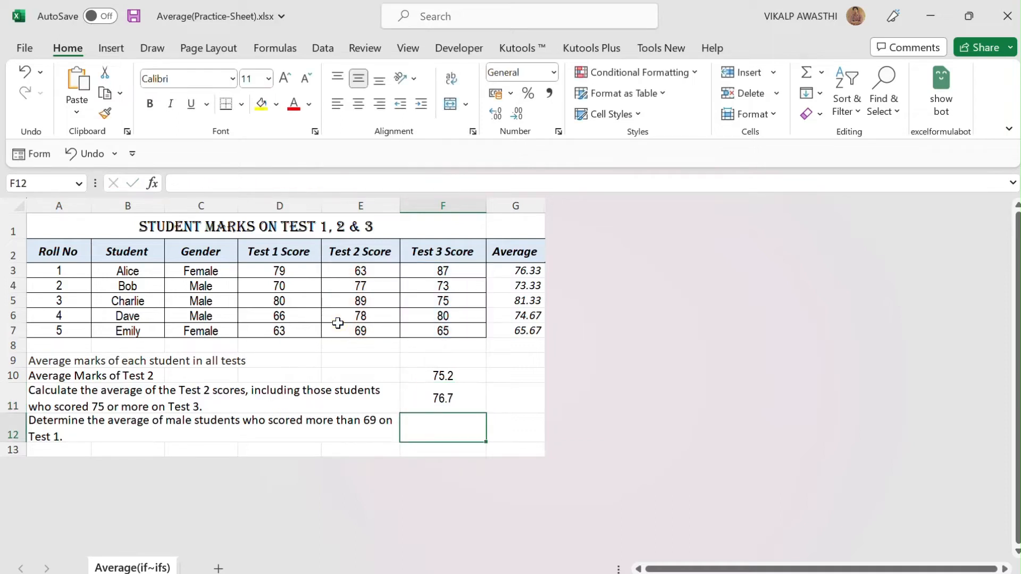
{"action": "left_click", "coordinate": [422, 398]}
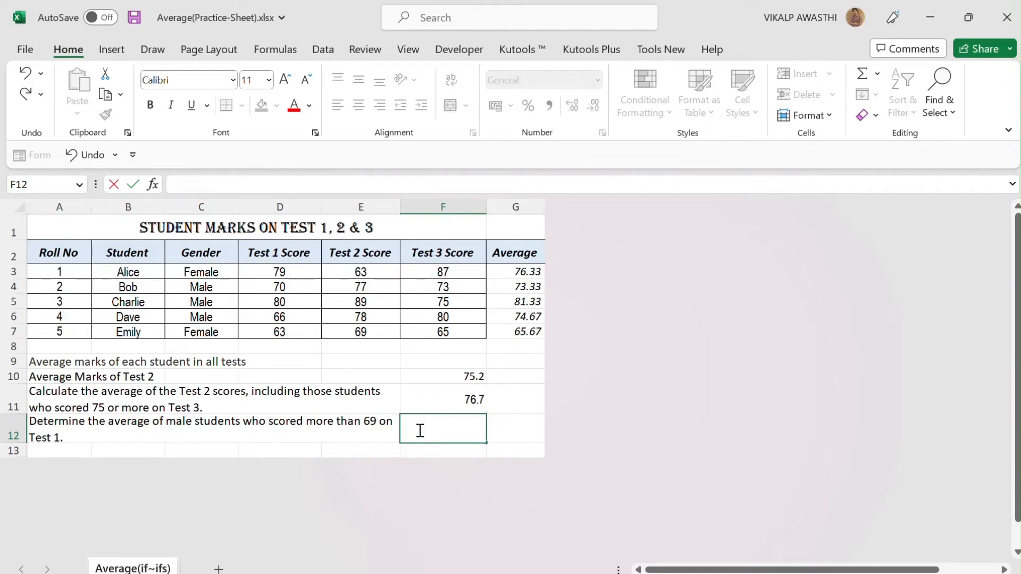
Begin an AVERAGEIFS formula in F12 with the Test 1 scores D3:D7 as the average range
{"action": "type", "text": "=a"}
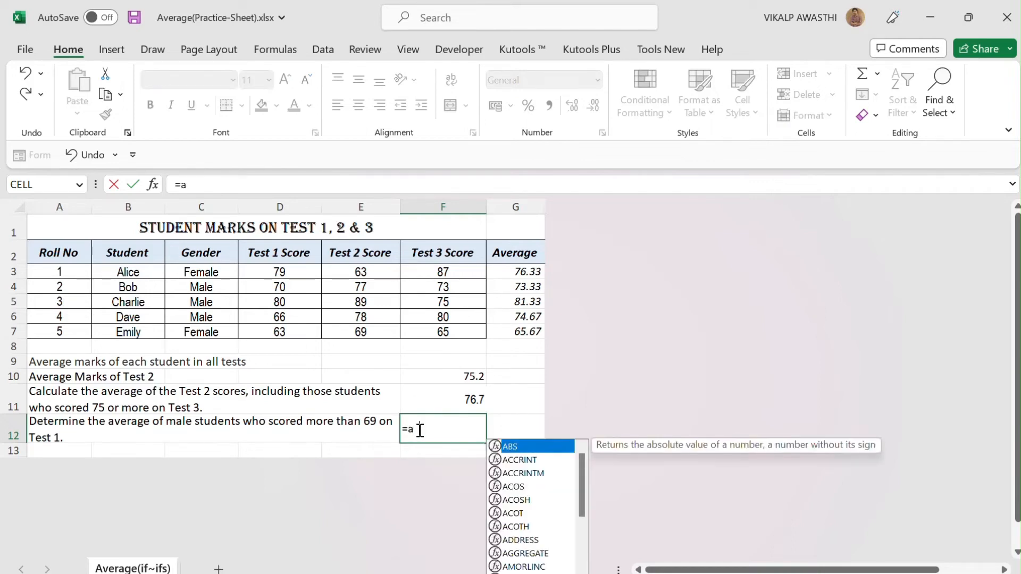
{"action": "type", "text": "verageifs"}
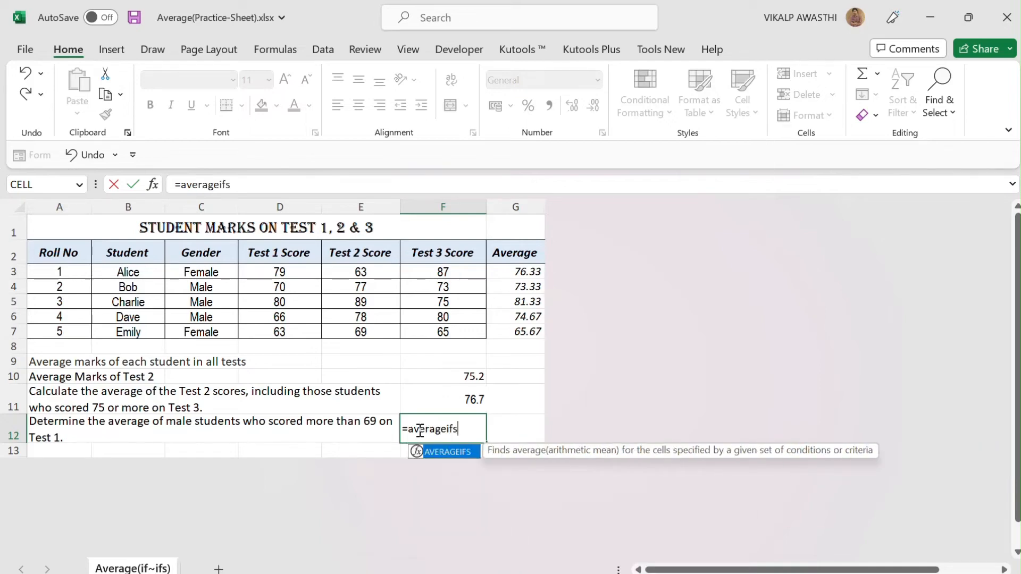
{"action": "key", "text": "Tab"}
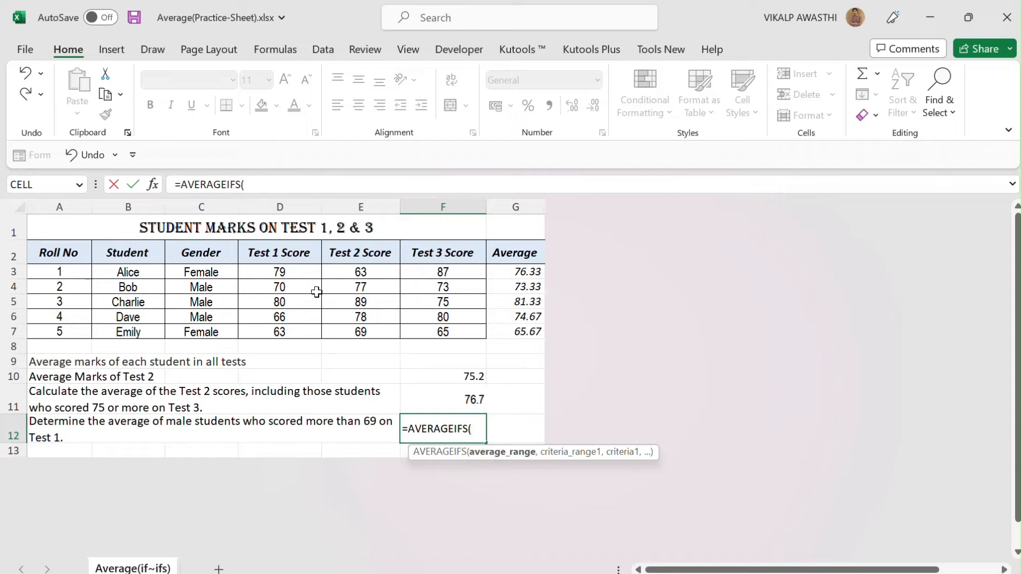
{"action": "left_click_drag", "start_coordinate": [272, 272], "coordinate": [271, 331]}
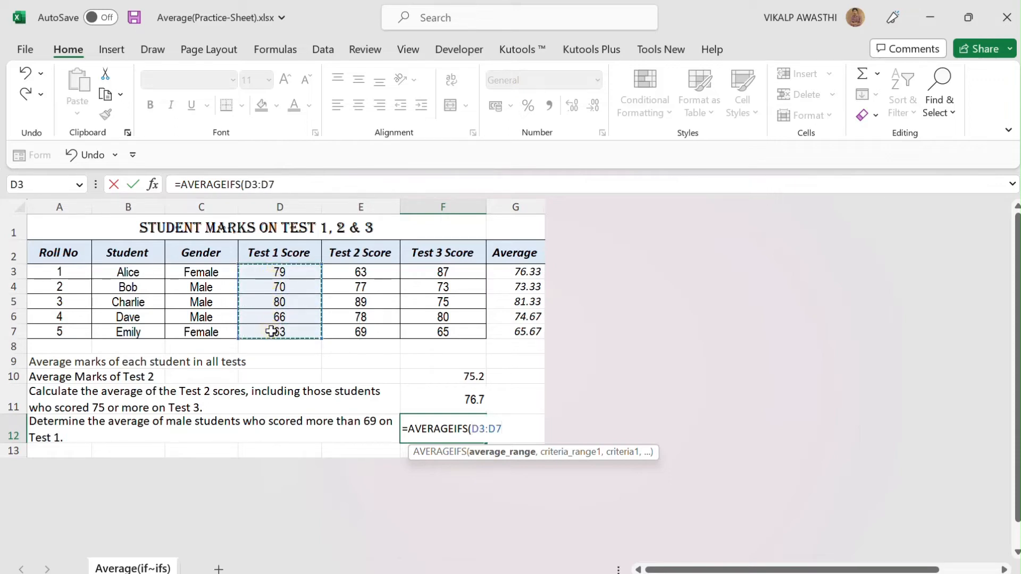
{"action": "type", "text": ","}
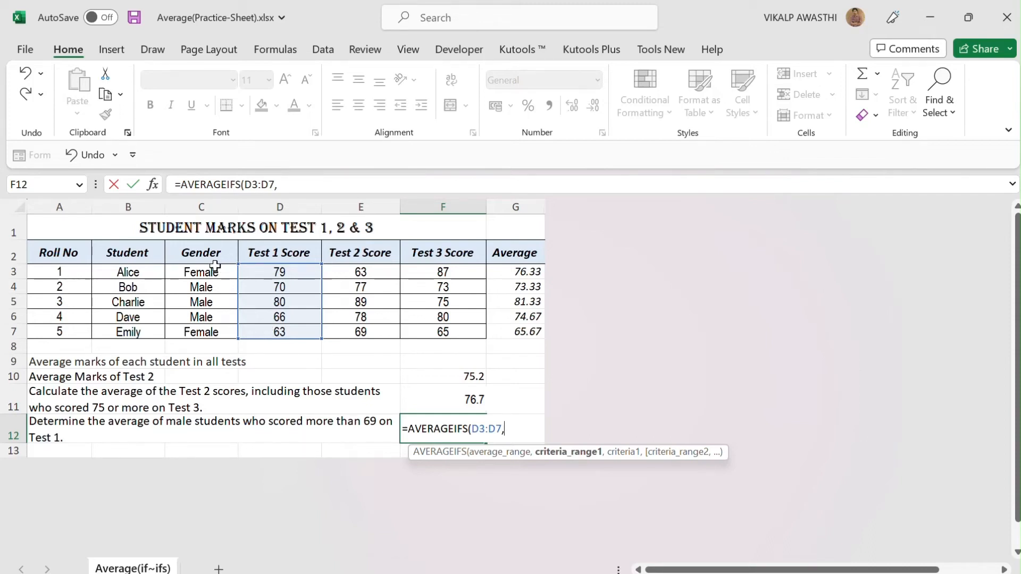
Add the Gender column C3:C7 as the first criteria range of the AVERAGEIFS formula, with the criterion "male"
{"action": "left_click_drag", "start_coordinate": [208, 271], "coordinate": [205, 327]}
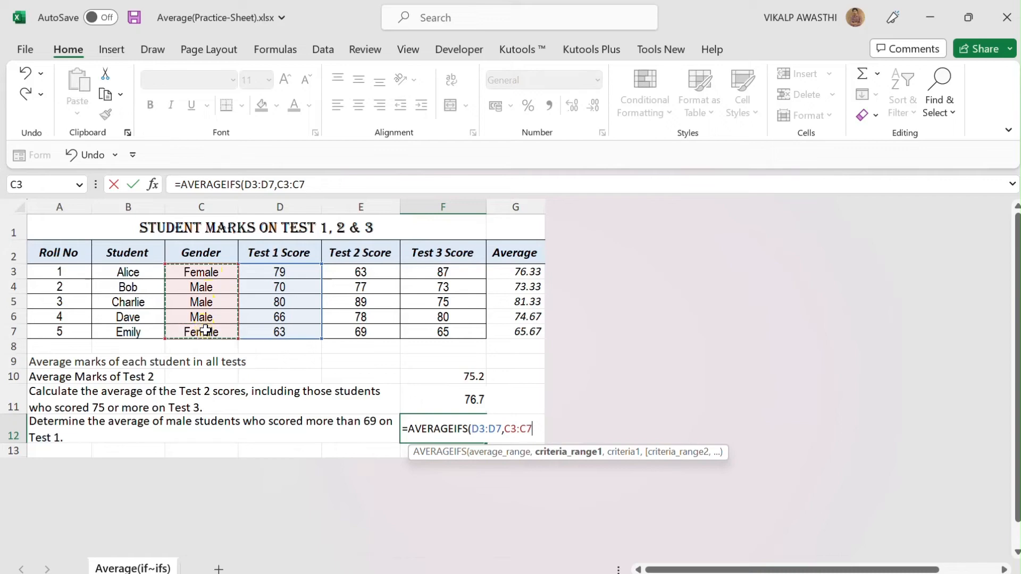
{"action": "type", "text": ","}
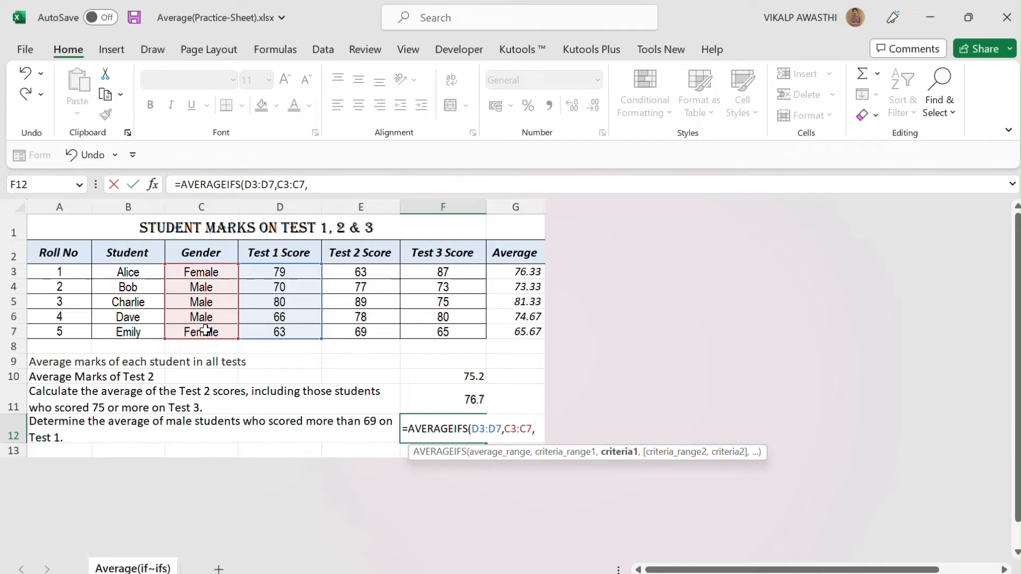
{"action": "type", "text": "\"male"}
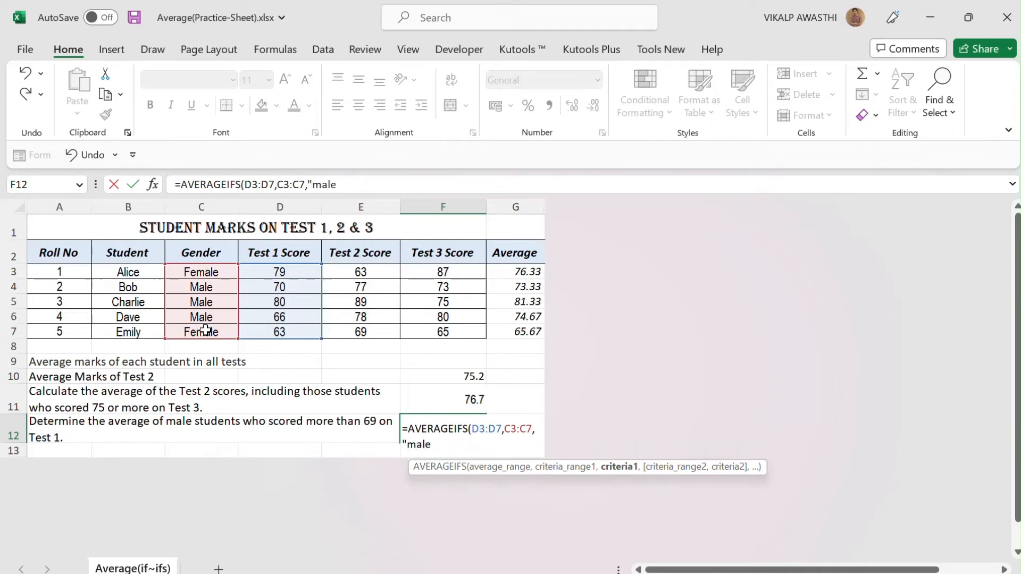
{"action": "type", "text": "\","}
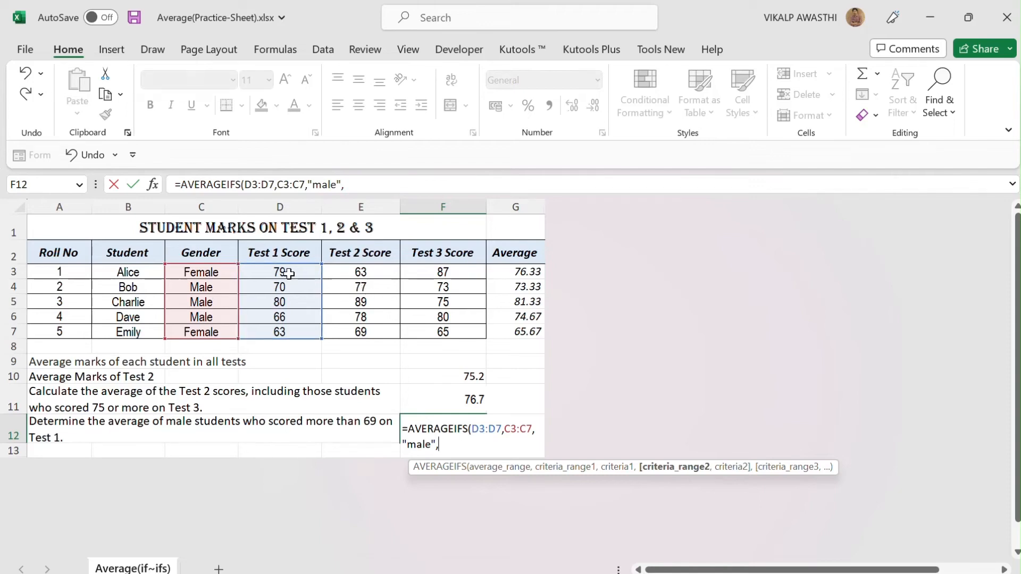
Add the Test 1 scores D3:D7 with the criterion ">69" as the second AVERAGEIFS condition and close the formula
{"action": "left_click", "coordinate": [257, 272]}
{"action": "left_click_drag", "start_coordinate": [257, 273], "coordinate": [253, 329]}
{"action": "type", "text": ",\""}
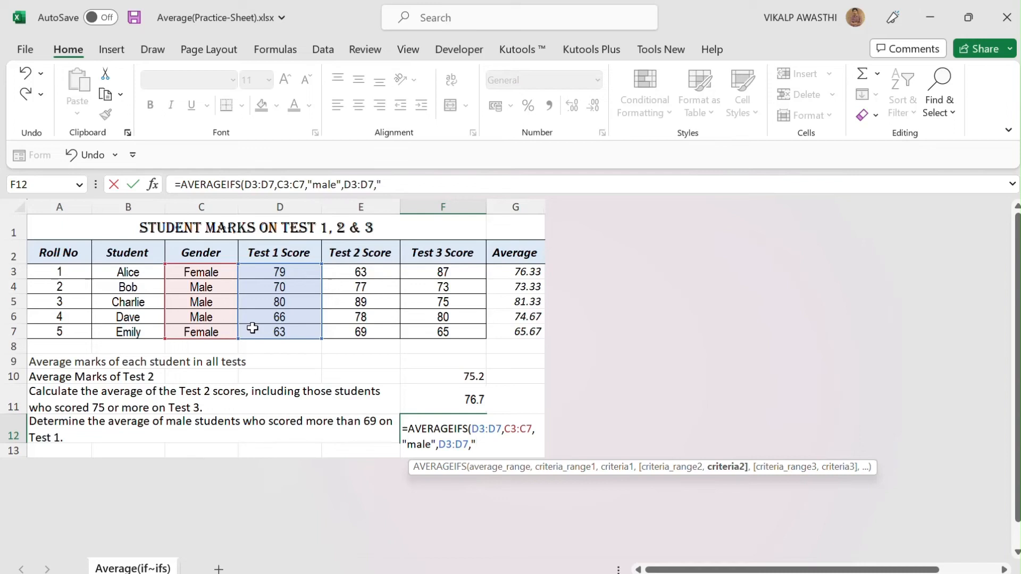
{"action": "type", "text": "\">"}
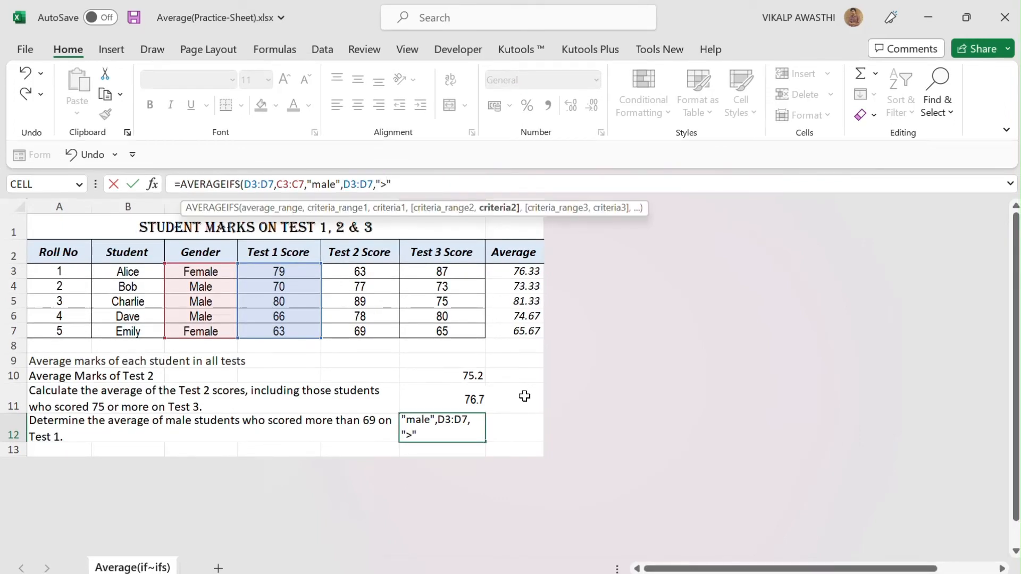
{"action": "type", "text": "69"}
{"action": "type", "text": ")"}
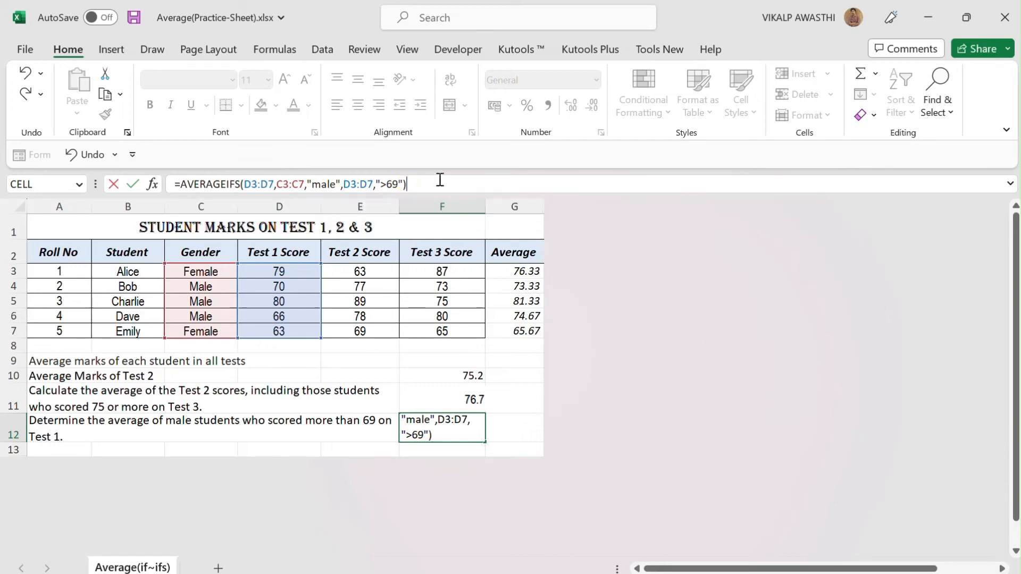